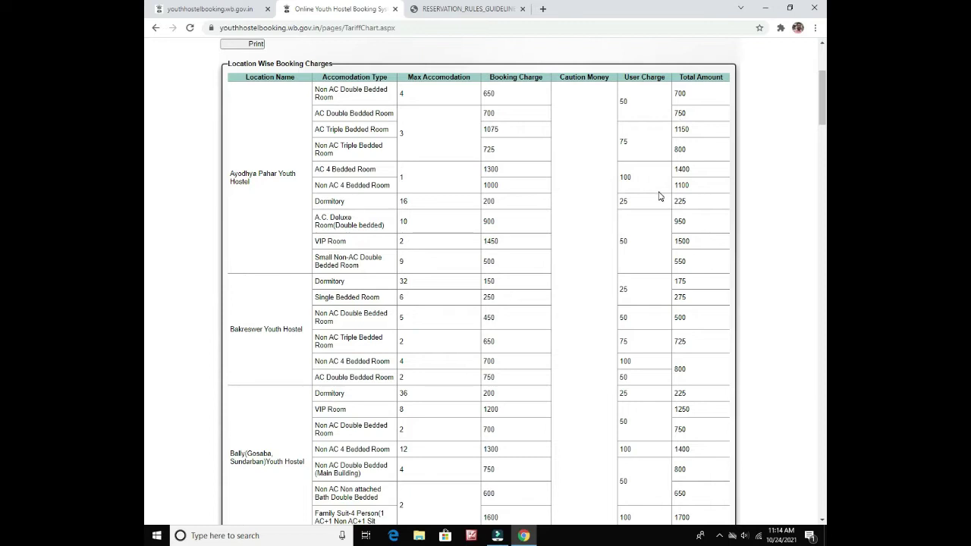
- Examine the room types and booking charges for each youth hostel in the location-wise tariff chart
scroll(625, 178, down, 1)
scroll(583, 202, down, 12)
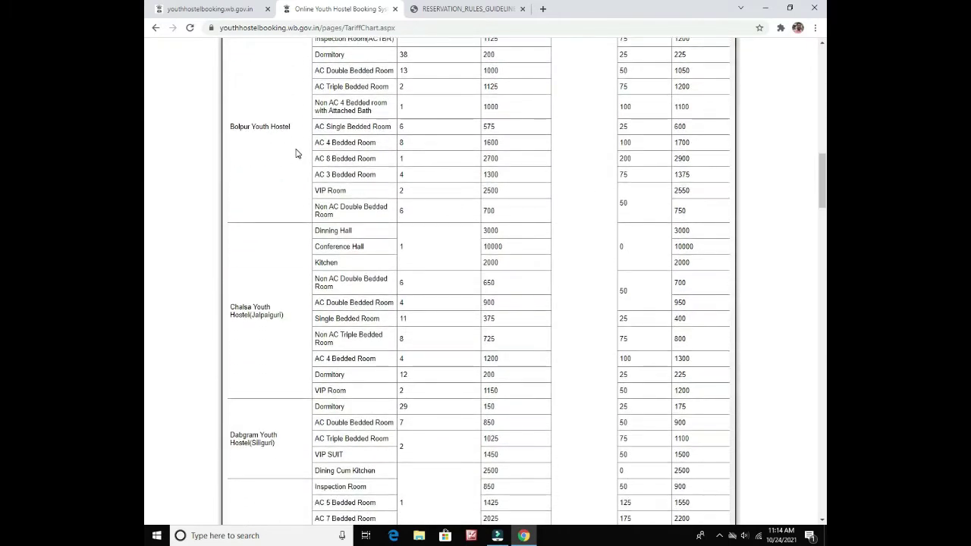
scroll(303, 155, up, 1)
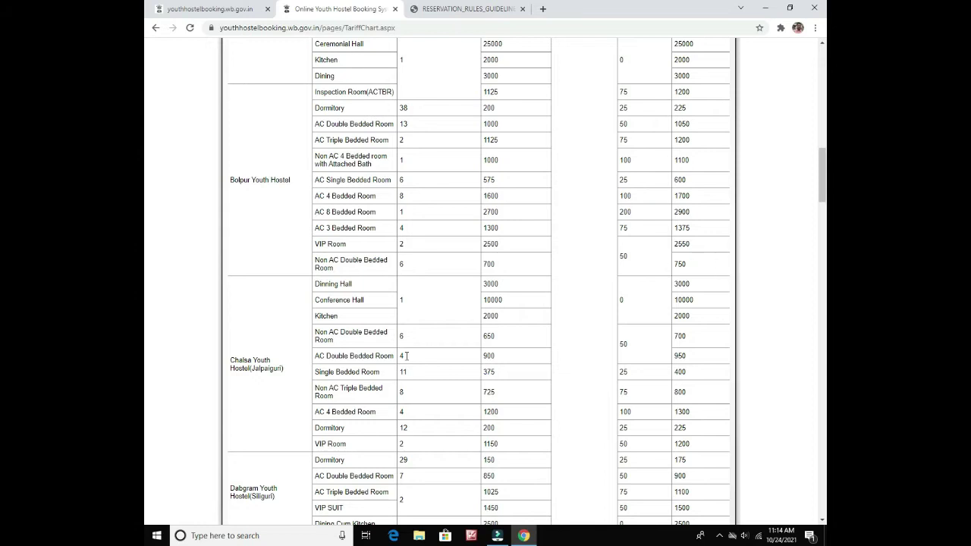
scroll(423, 351, down, 5)
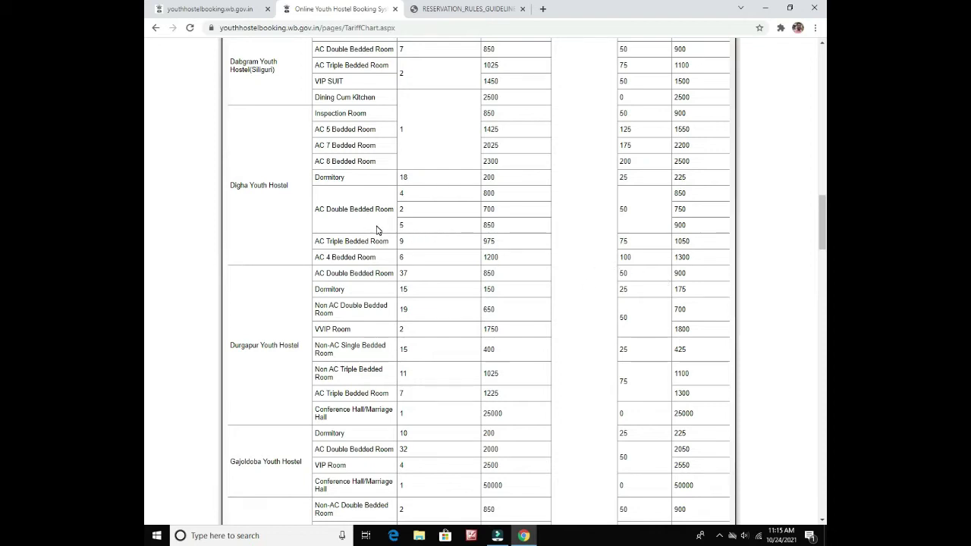
scroll(374, 231, down, 1)
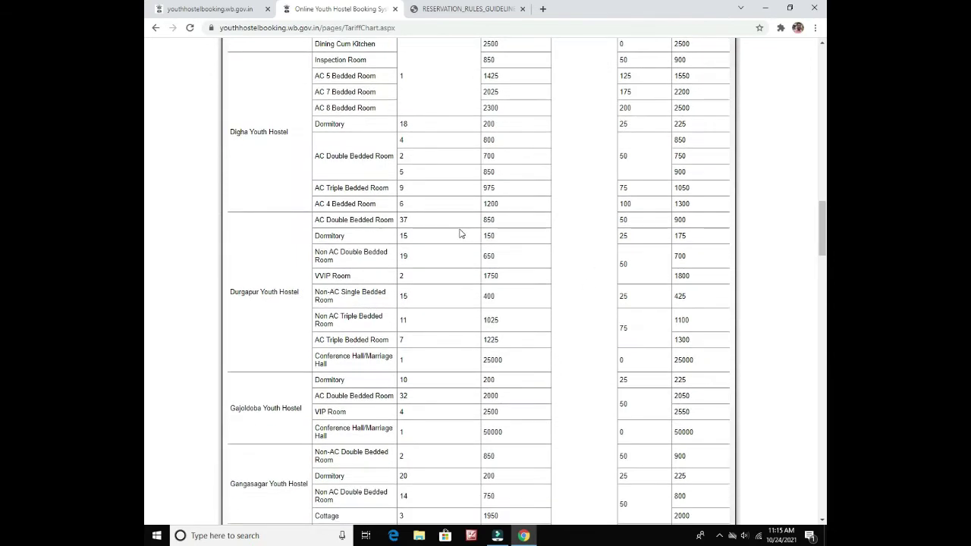
scroll(413, 234, down, 2)
scroll(422, 235, down, 1)
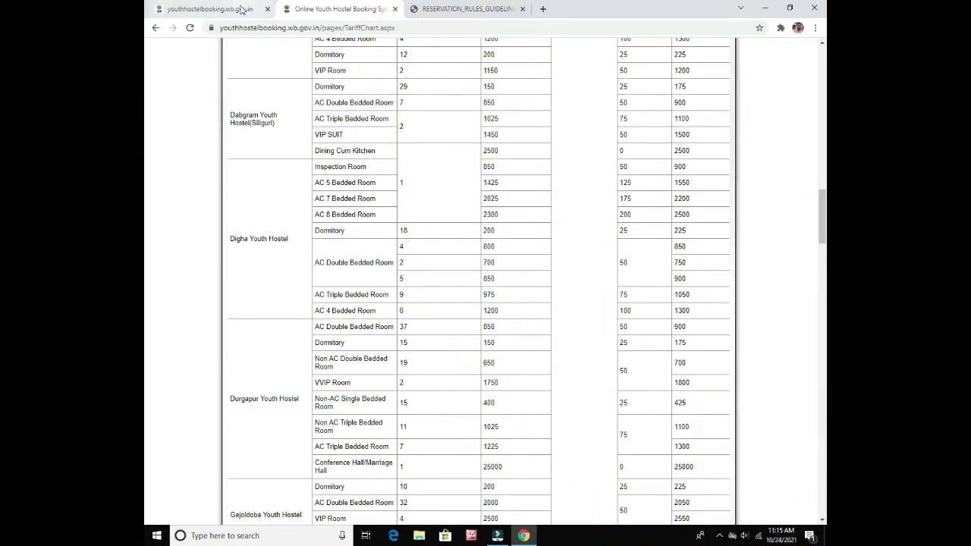
click(243, 9)
click(340, 9)
- Open the availability search and choose Digha Youth Hostel as the location
scroll(319, 76, up, 10)
scroll(302, 78, up, 15)
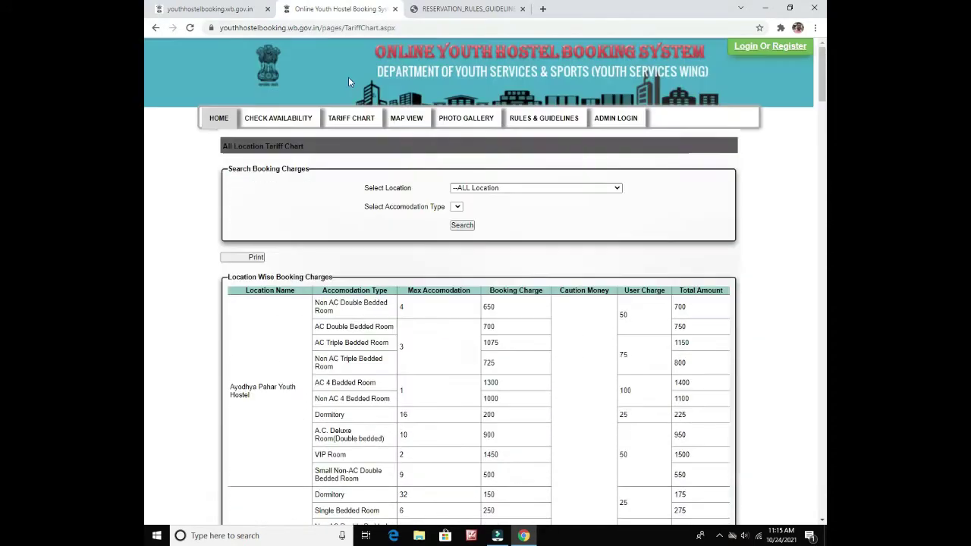
click(287, 122)
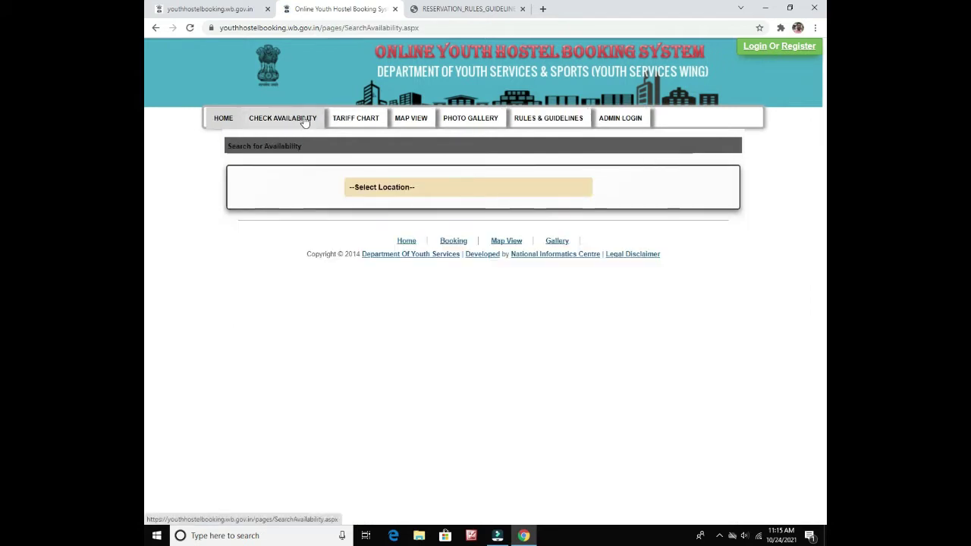
click(528, 194)
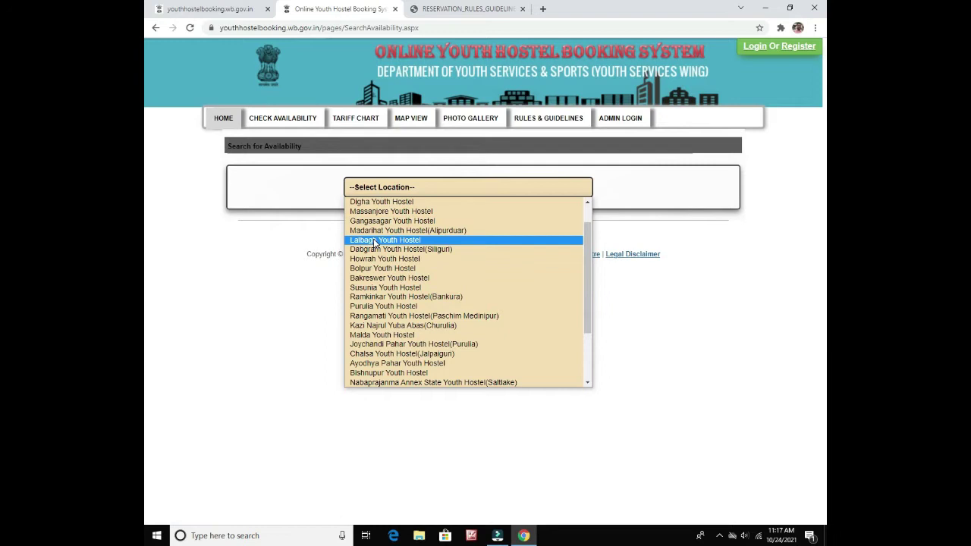
scroll(379, 242, up, 1)
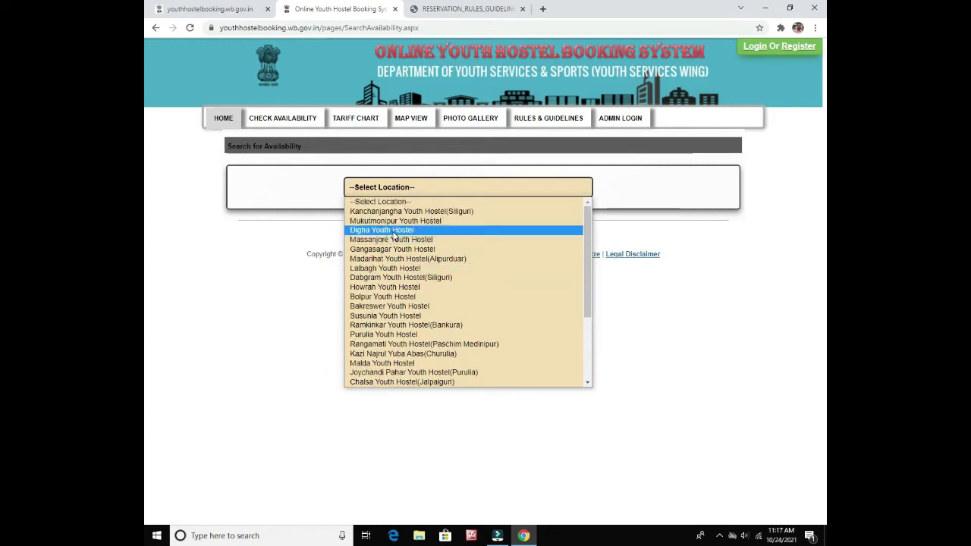
click(393, 232)
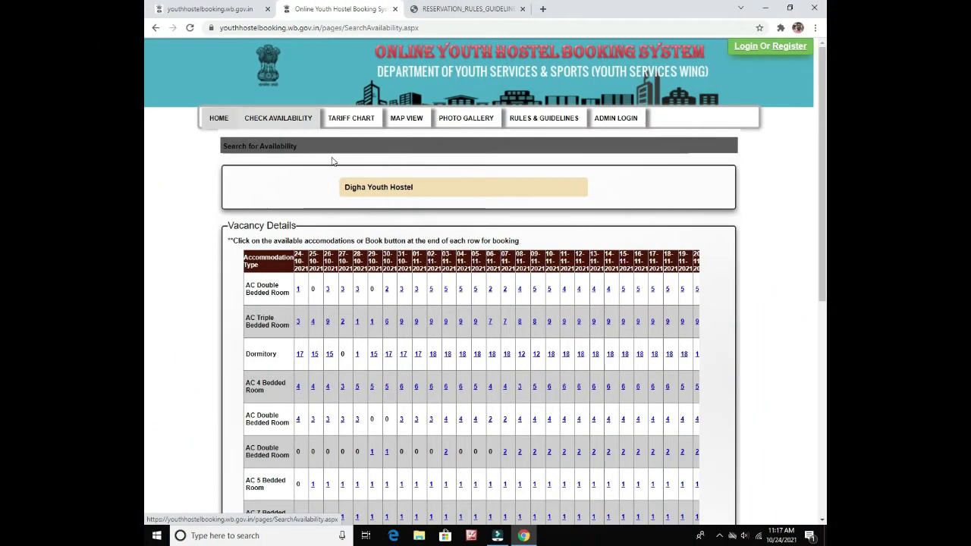
- Examine the Digha Youth Hostel vacancy table for all room types through 23-12-2021
scroll(471, 372, down, 2)
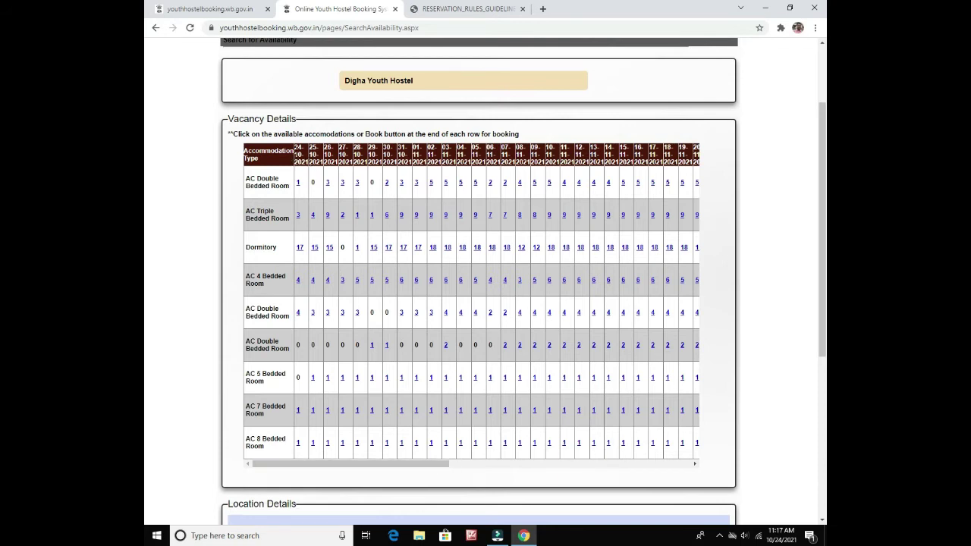
drag(377, 463, 673, 459)
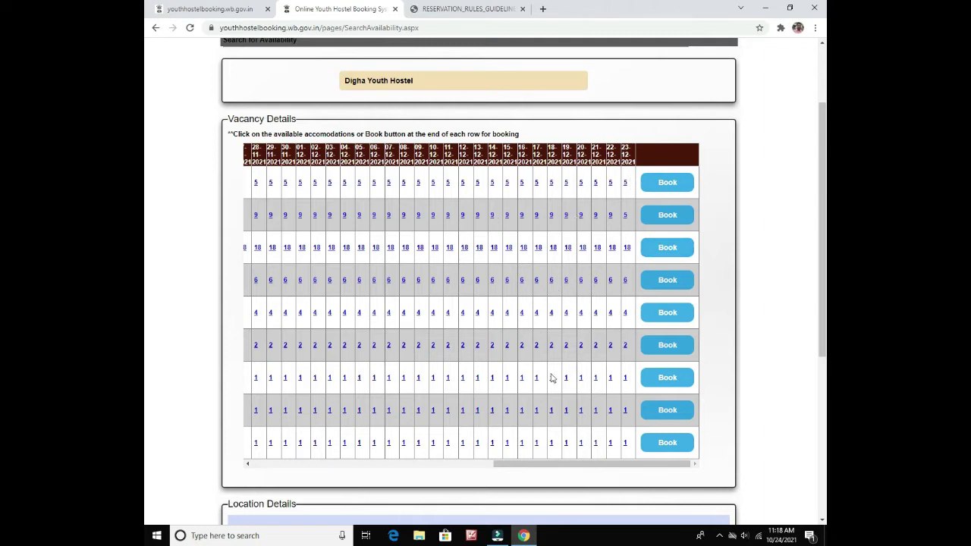
drag(624, 468, 361, 470)
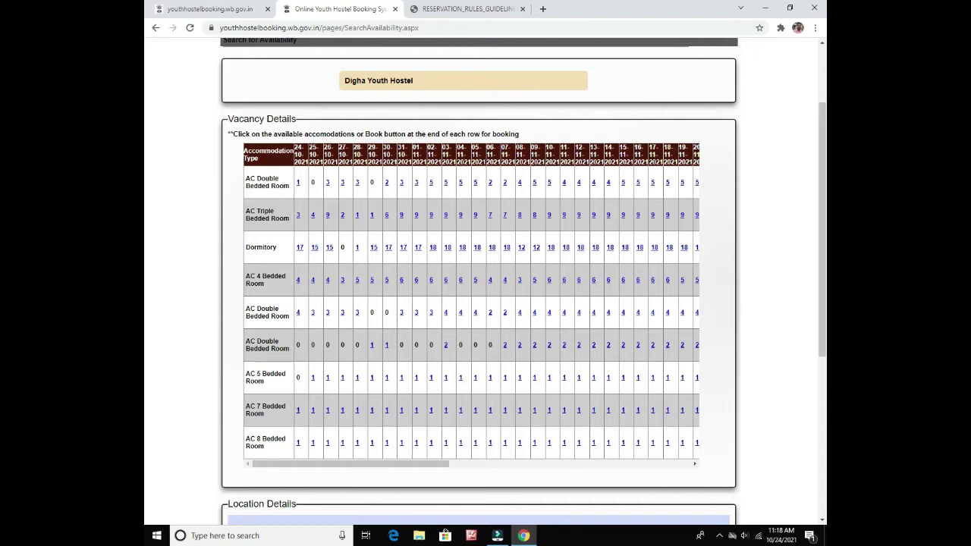
- Pick the first AC Double Bedded Room row for 10-11-2021 and submit 10-11-2021 as both start and end date
click(550, 184)
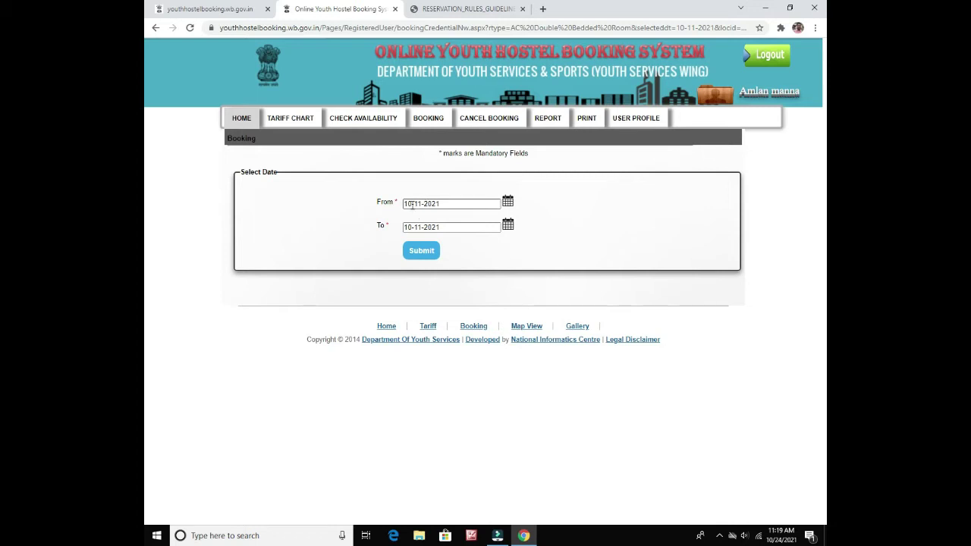
click(413, 226)
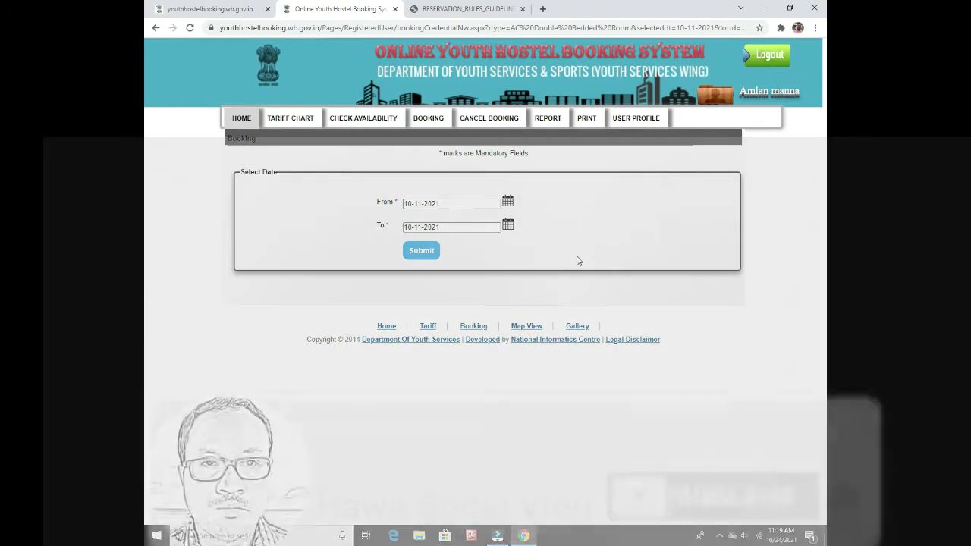
click(422, 251)
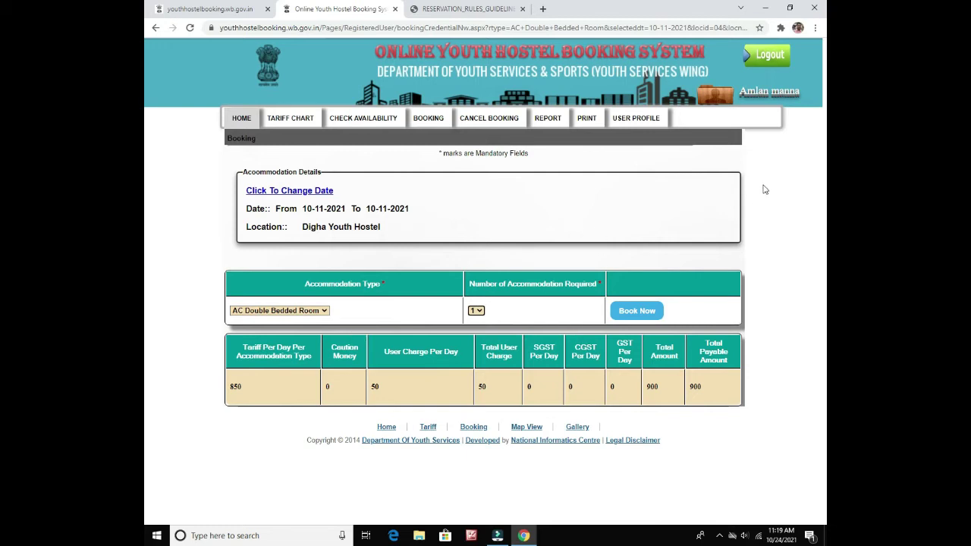
- Log out of the booking account and open the user login page
click(770, 62)
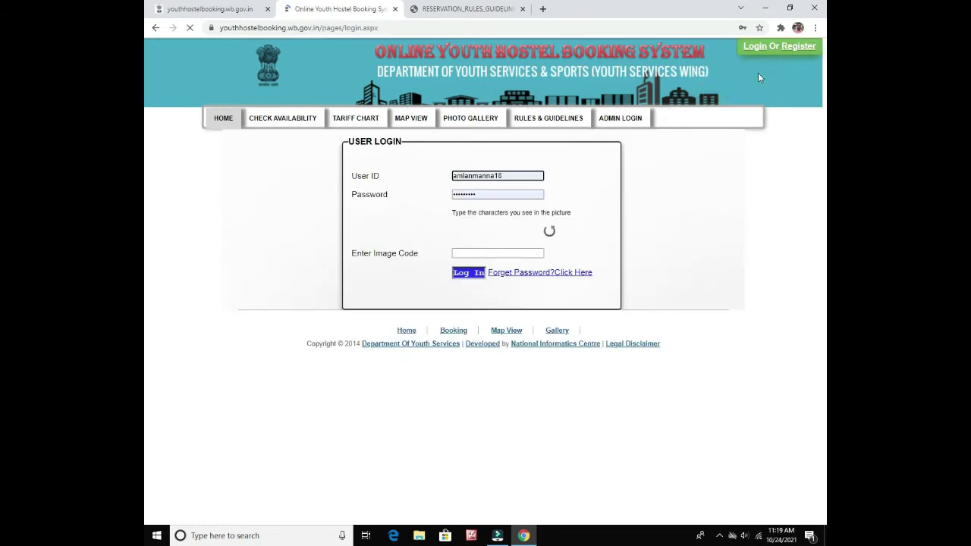
click(759, 54)
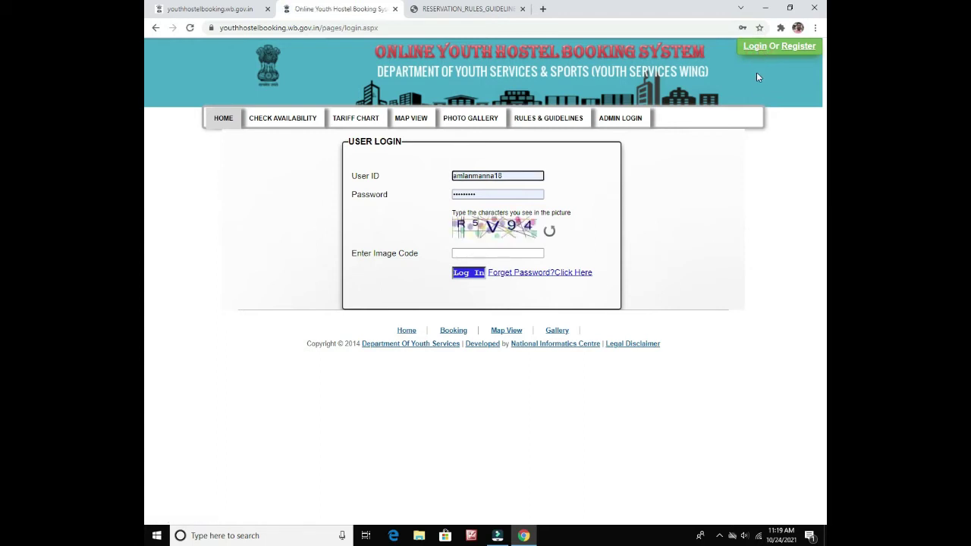
click(760, 50)
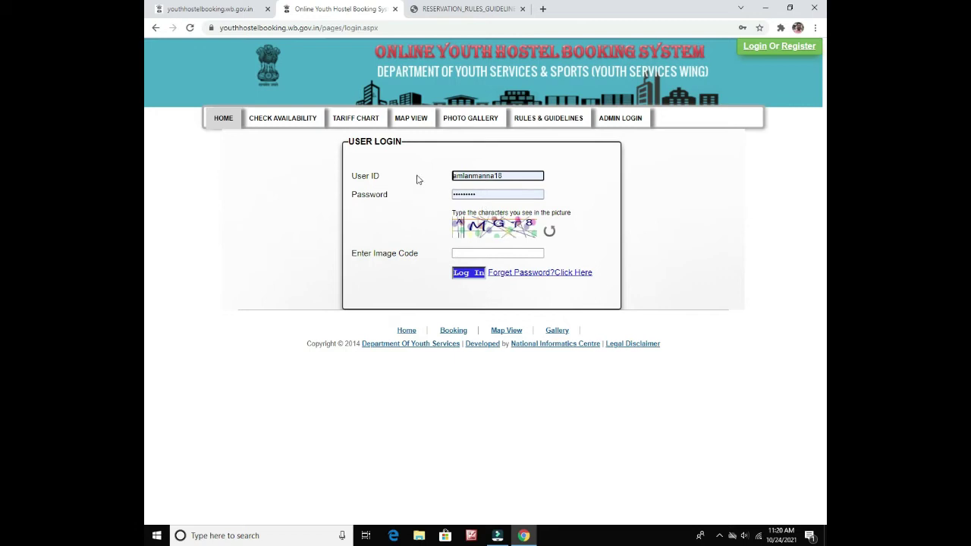
- Open the user registration form and review its personal information and account details fields
click(801, 50)
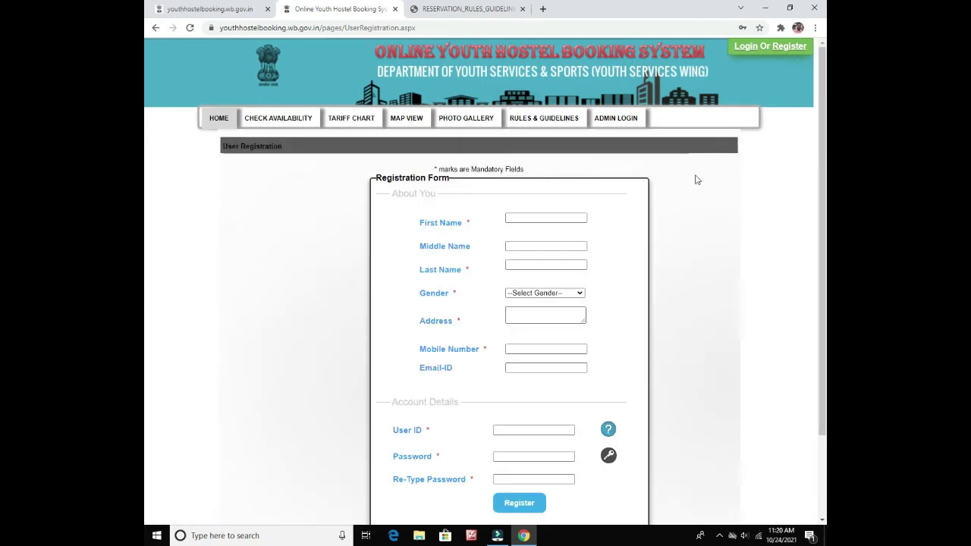
click(529, 220)
click(527, 242)
click(543, 294)
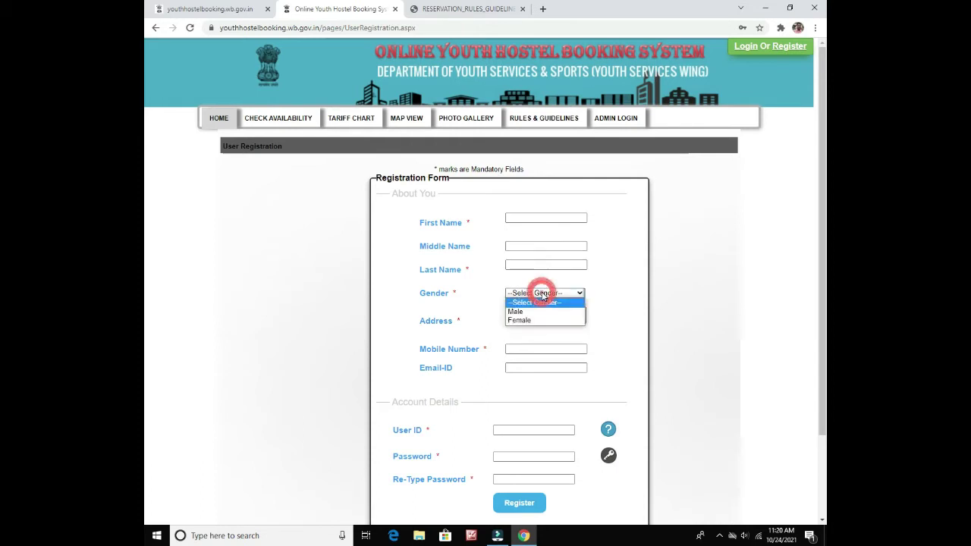
click(567, 338)
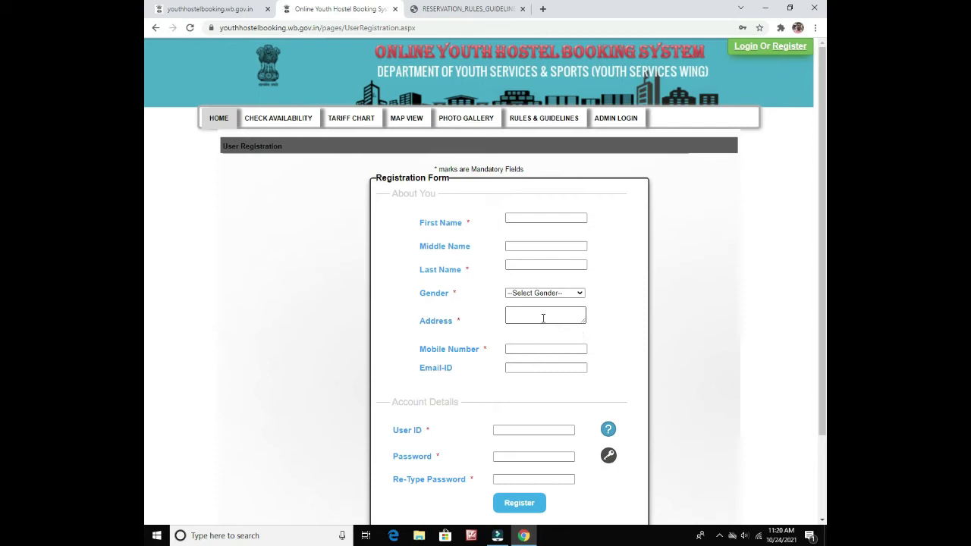
click(541, 318)
click(614, 320)
scroll(614, 323, down, 3)
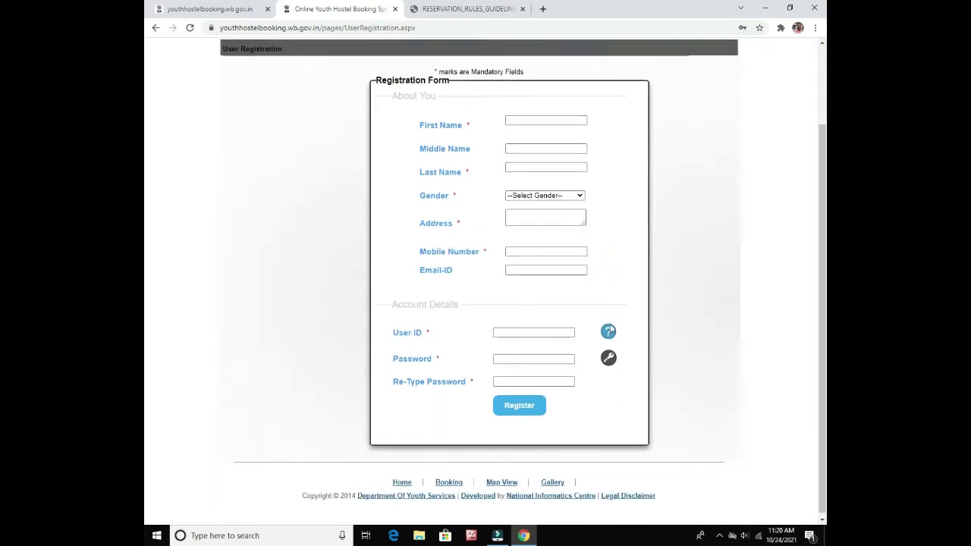
click(518, 248)
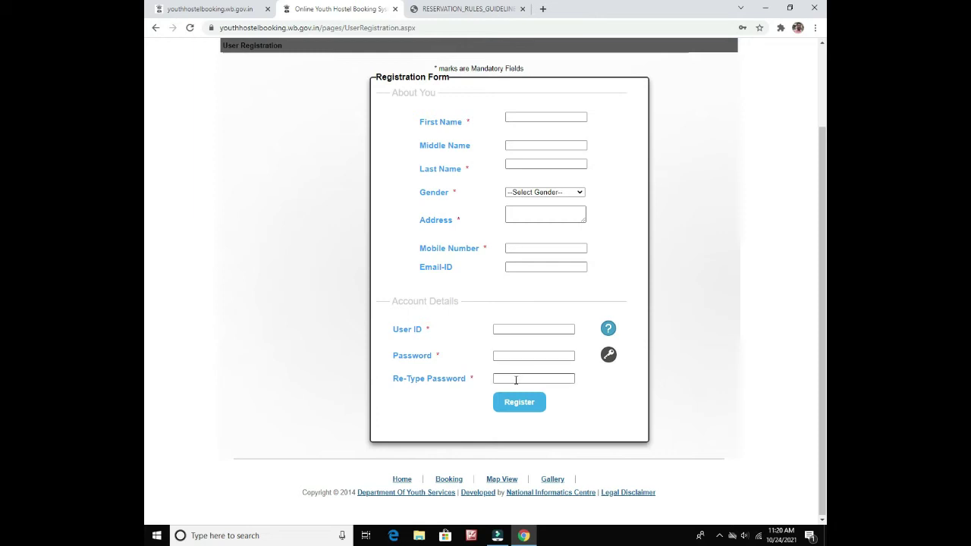
scroll(620, 387, up, 2)
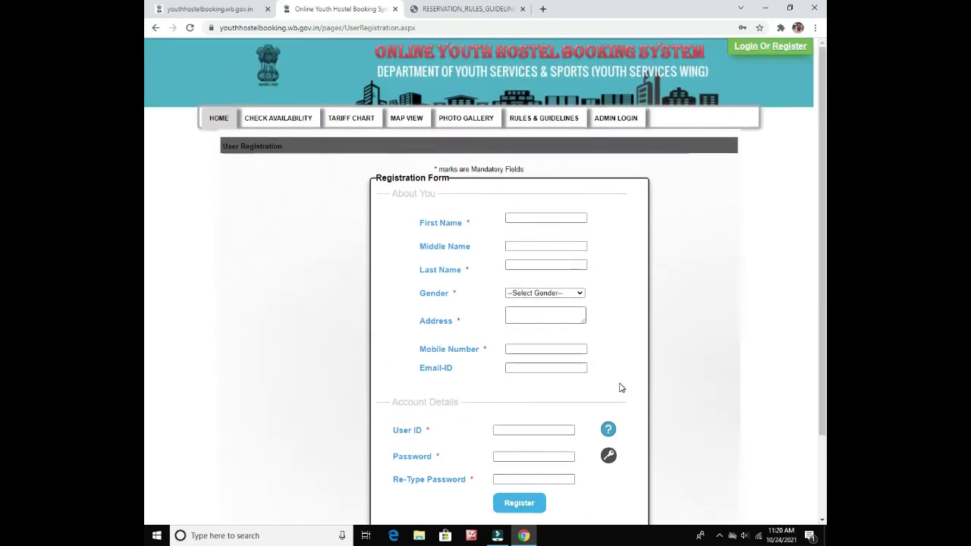
scroll(581, 372, down, 2)
scroll(581, 372, up, 2)
scroll(574, 335, down, 2)
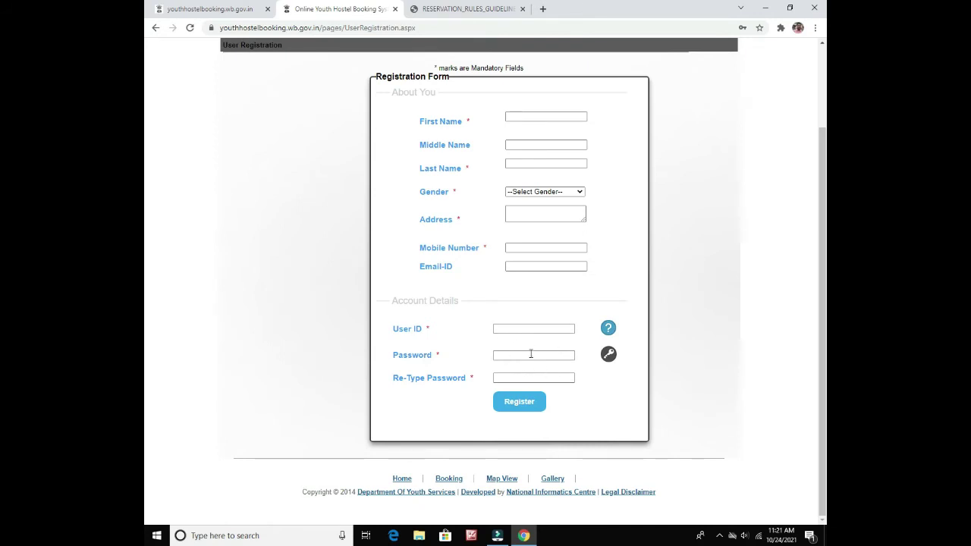
scroll(554, 349, up, 2)
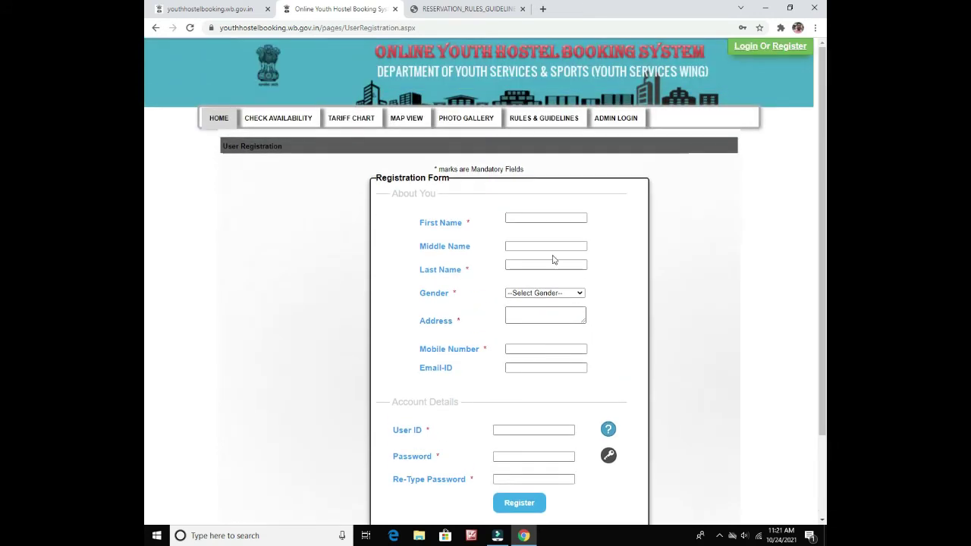
scroll(629, 386, down, 1)
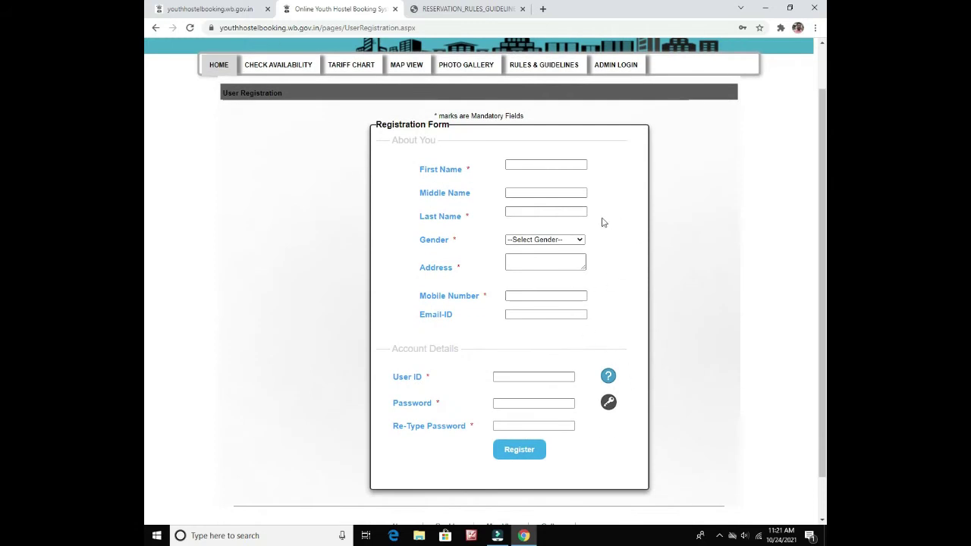
scroll(644, 417, up, 1)
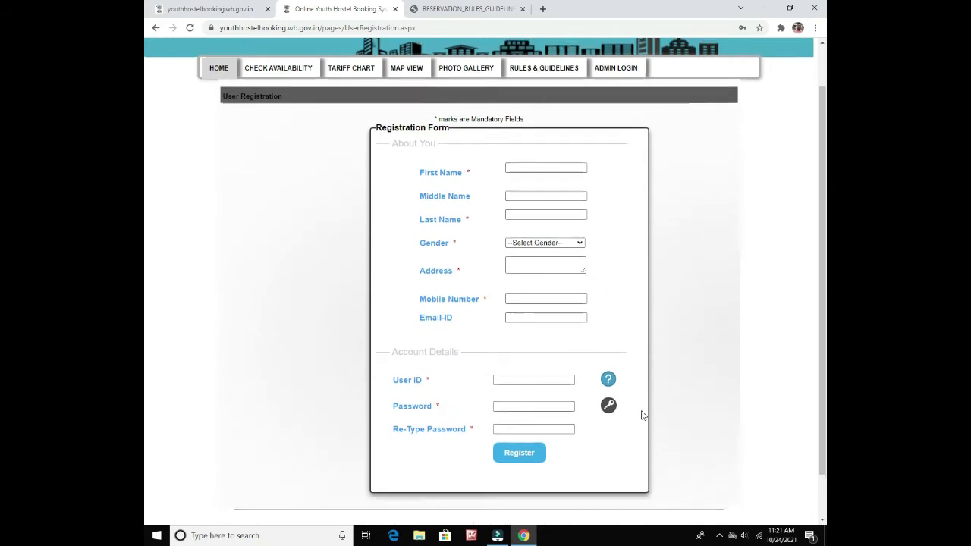
scroll(641, 415, up, 1)
- Return to the user login form and place the cursor in the image code field
click(743, 46)
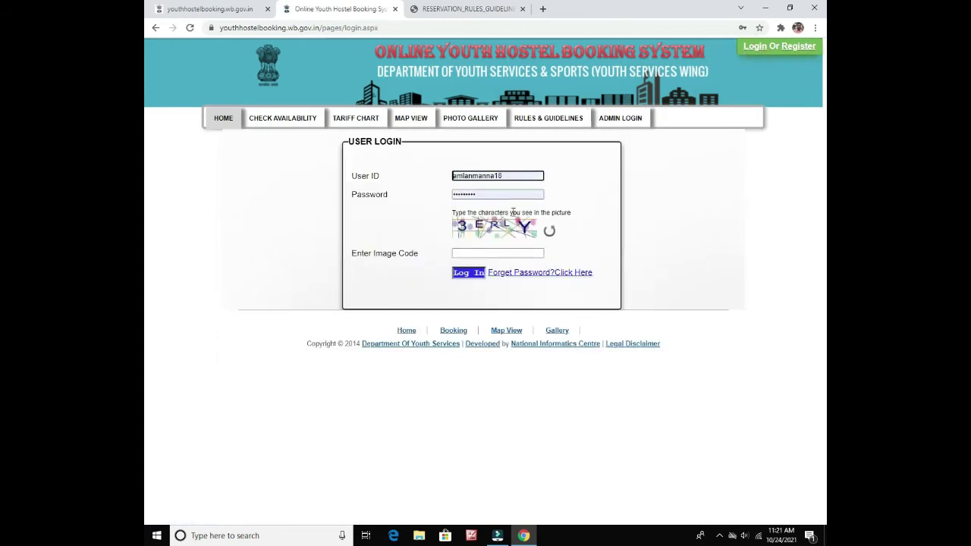
click(475, 252)
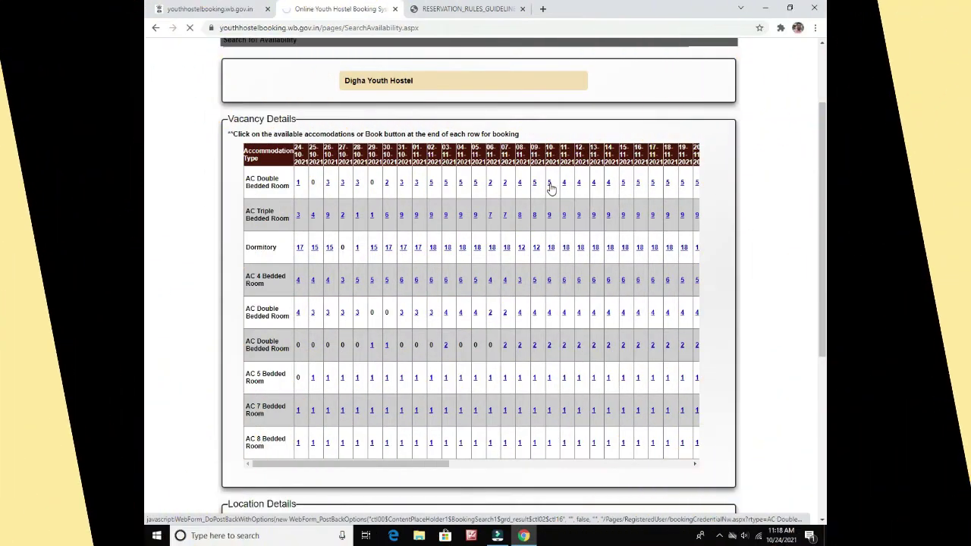
- Select the 10-11-2021 vacancy in the first AC Double Bedded Room row for Digha Youth Hostel
click(550, 185)
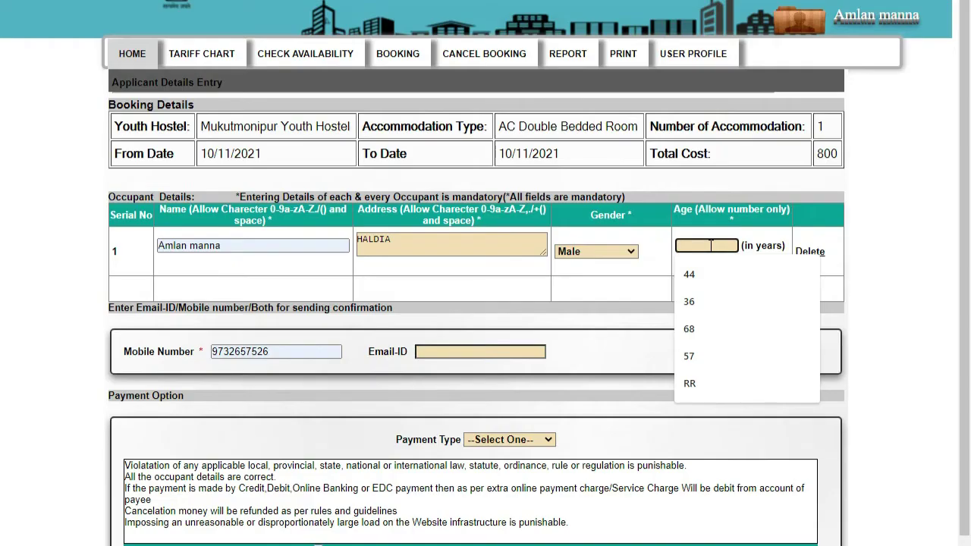
- Set the occupant's age to 40 and fill in the confirmation e-mail with the saved address
text(40)
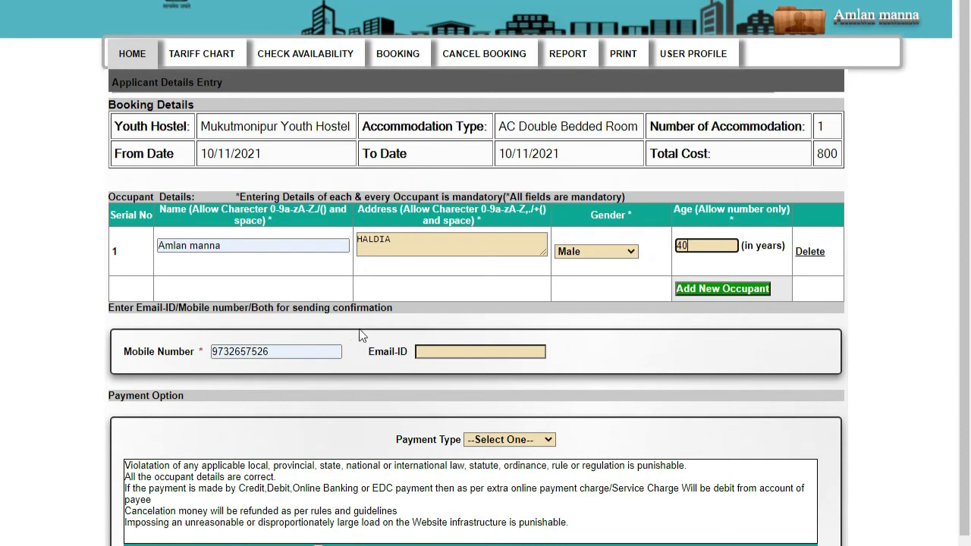
click(434, 352)
click(434, 352)
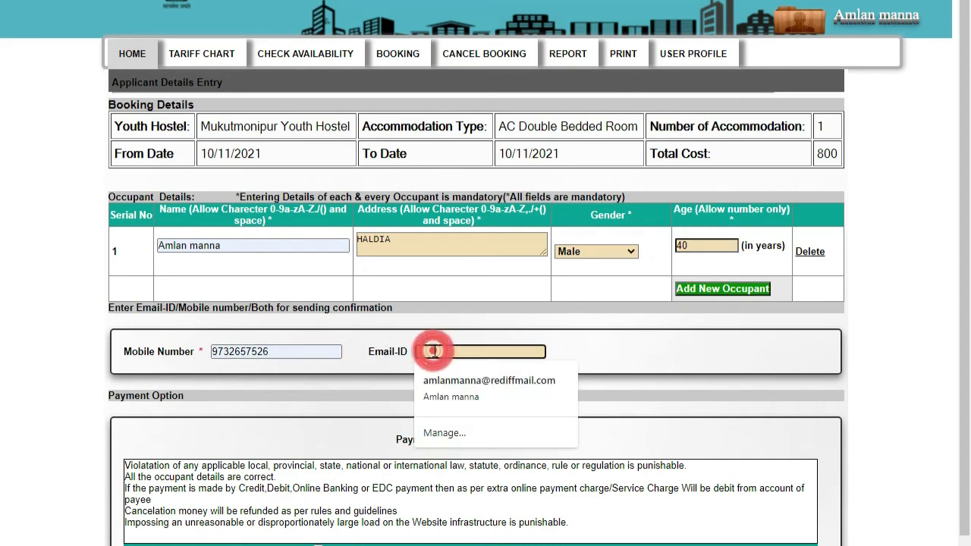
click(461, 379)
scroll(657, 353, down, 1)
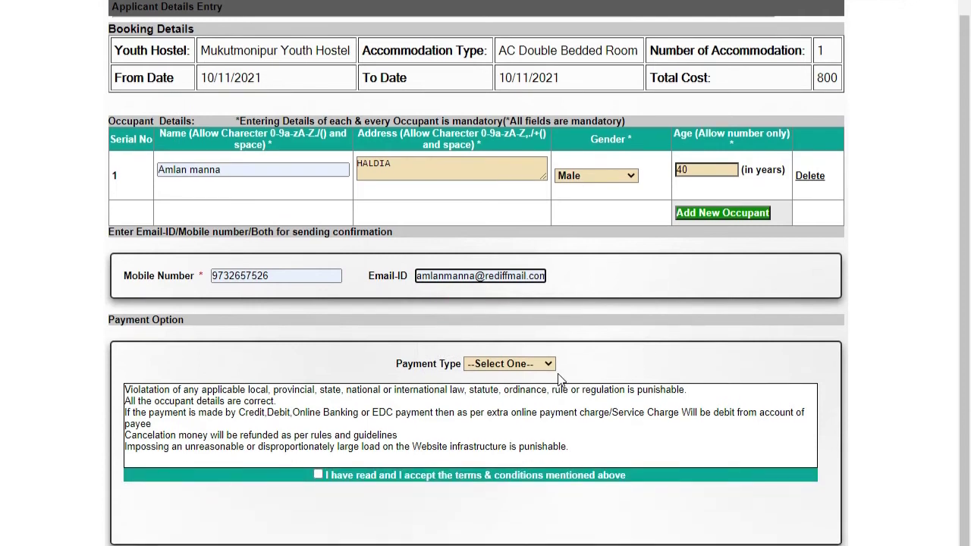
- Compare the transaction charges for Online Banking, Credit Card and Debit Card, and set the payment type to Online Banking
click(528, 363)
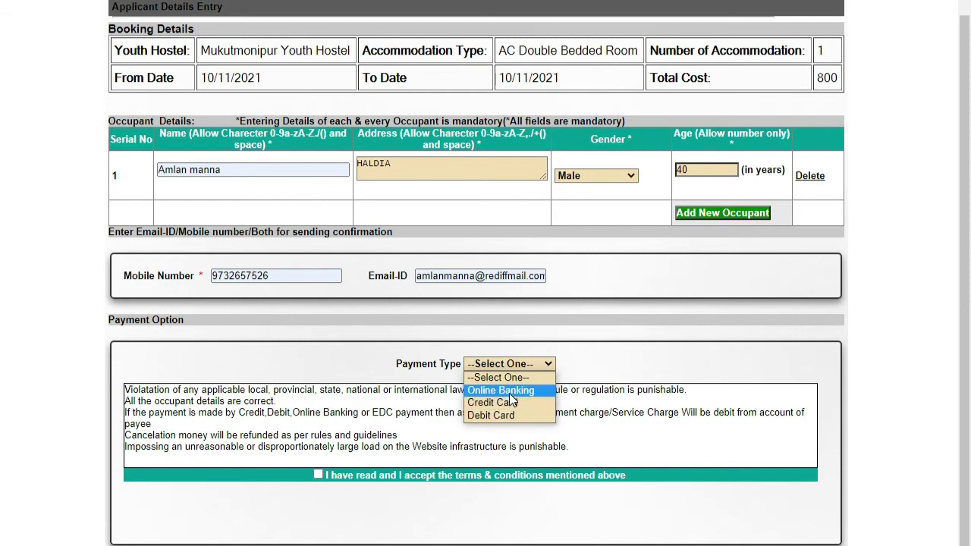
click(512, 389)
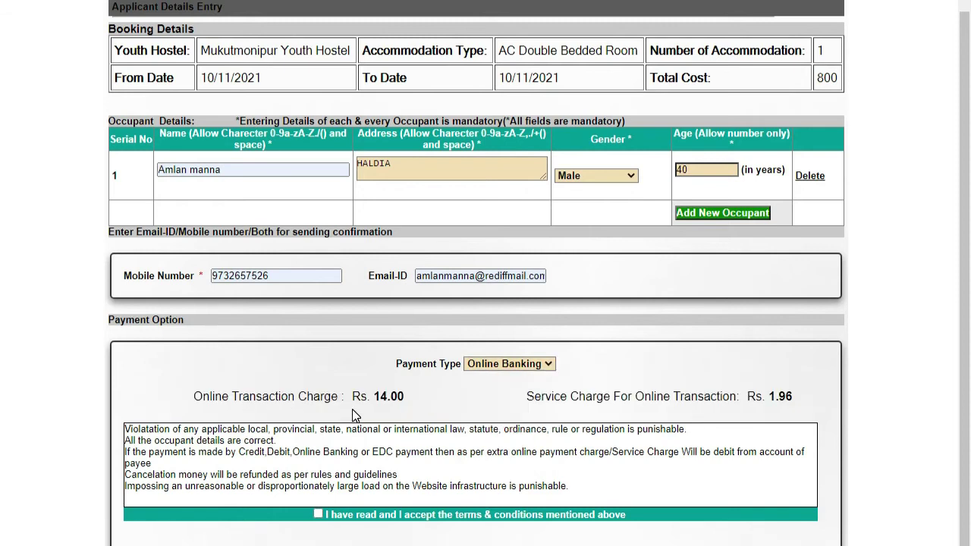
click(544, 365)
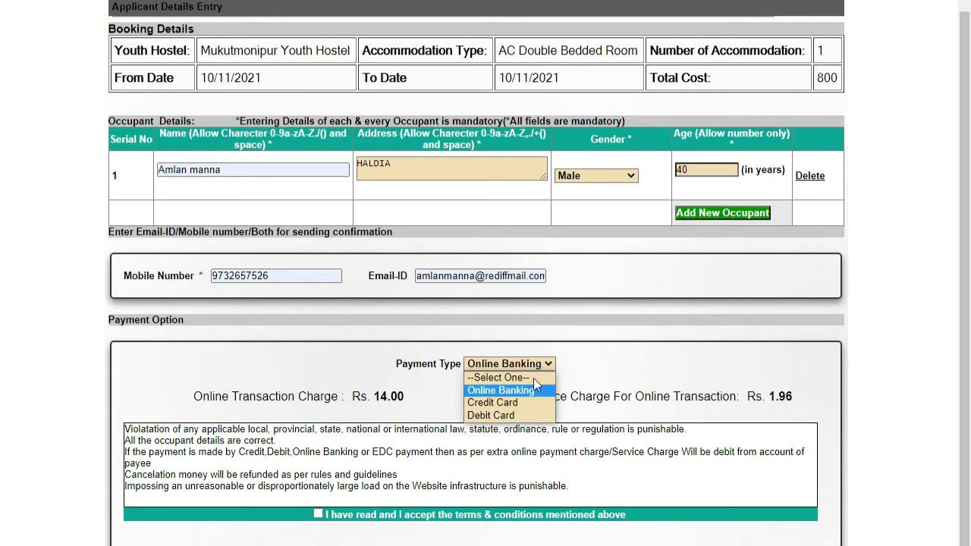
click(506, 402)
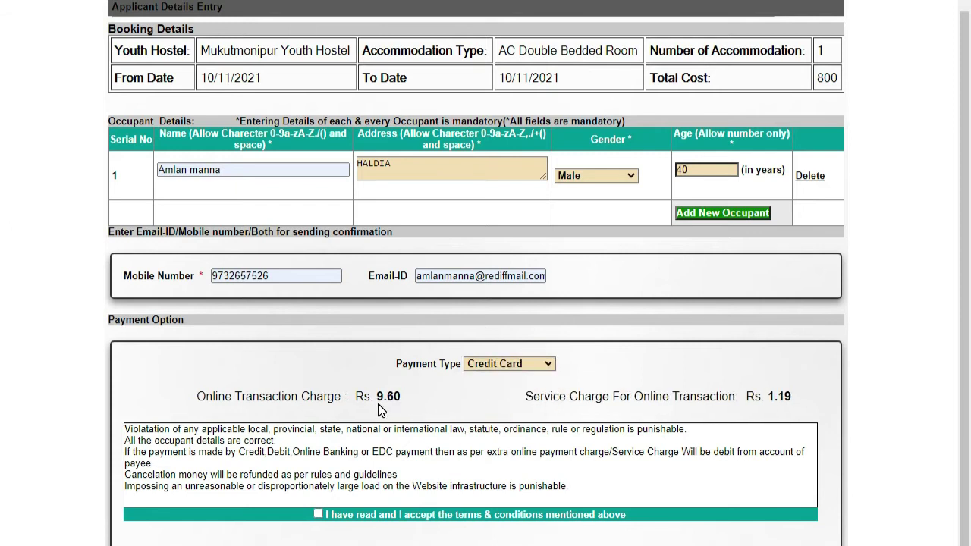
click(539, 364)
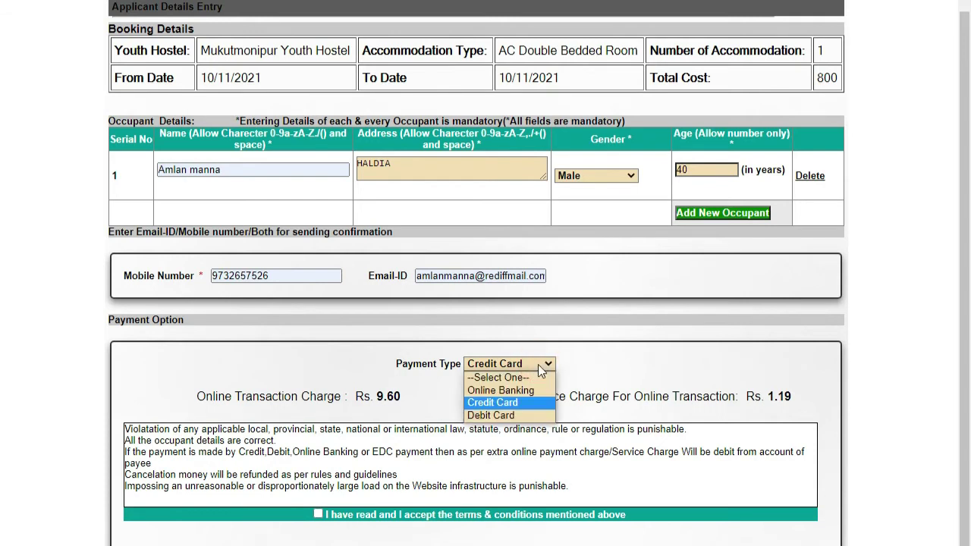
click(505, 415)
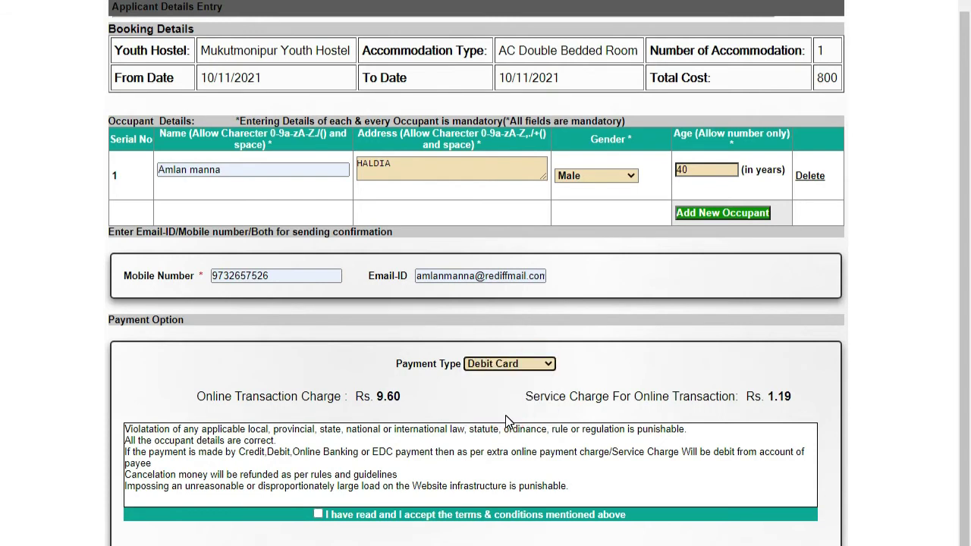
click(538, 364)
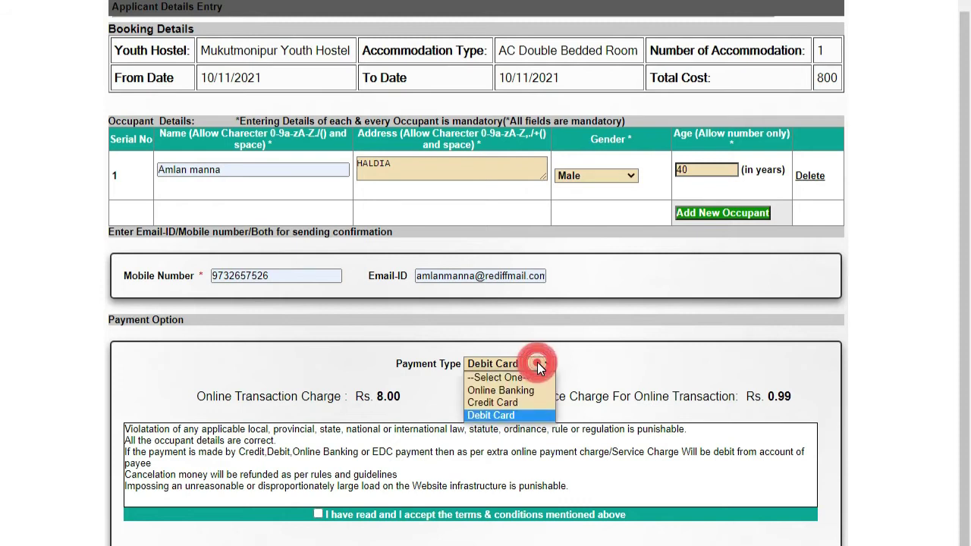
click(503, 390)
- Accept the booking's terms and conditions and confirm the acceptance
scroll(607, 478, down, 1)
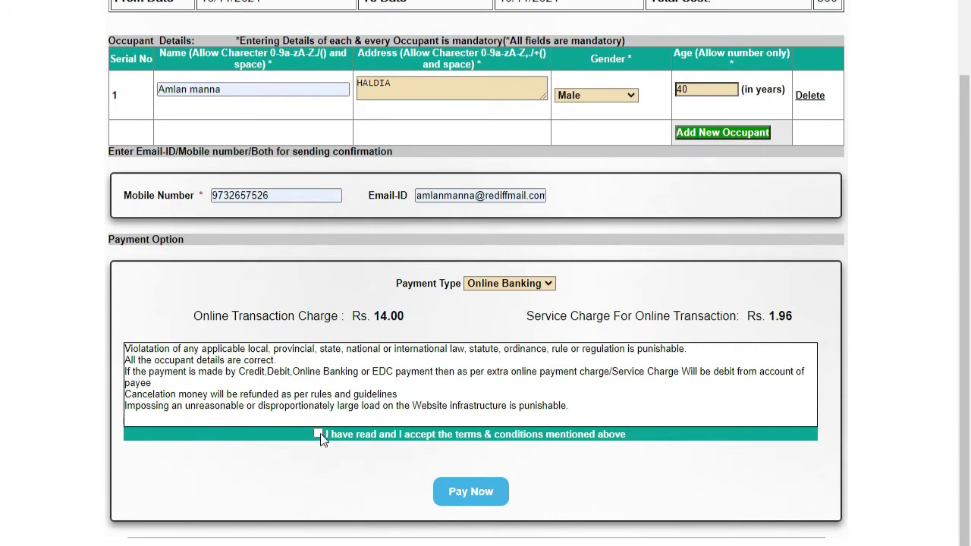
click(320, 436)
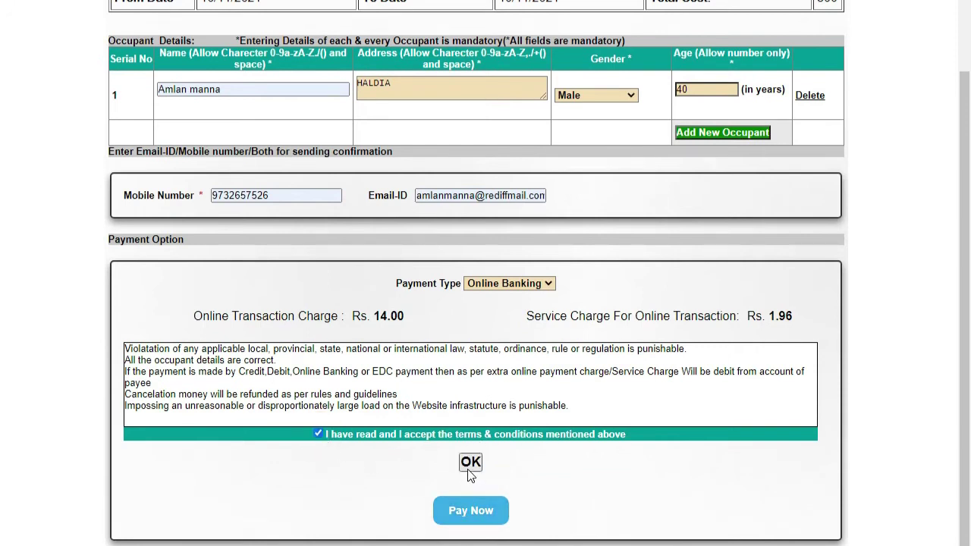
click(469, 464)
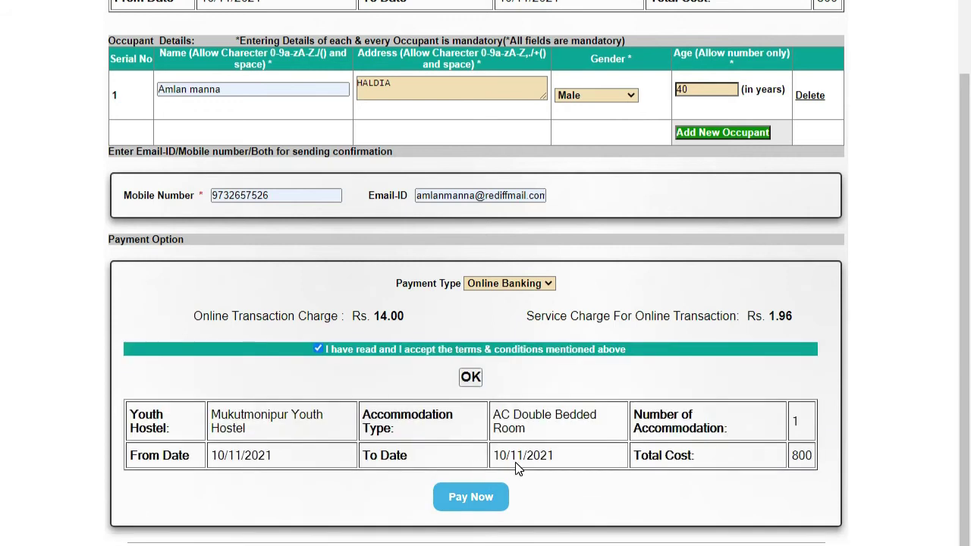
- Proceed to payment for the booking and choose State Bank of India as the internet banking provider
scroll(514, 467, down, 1)
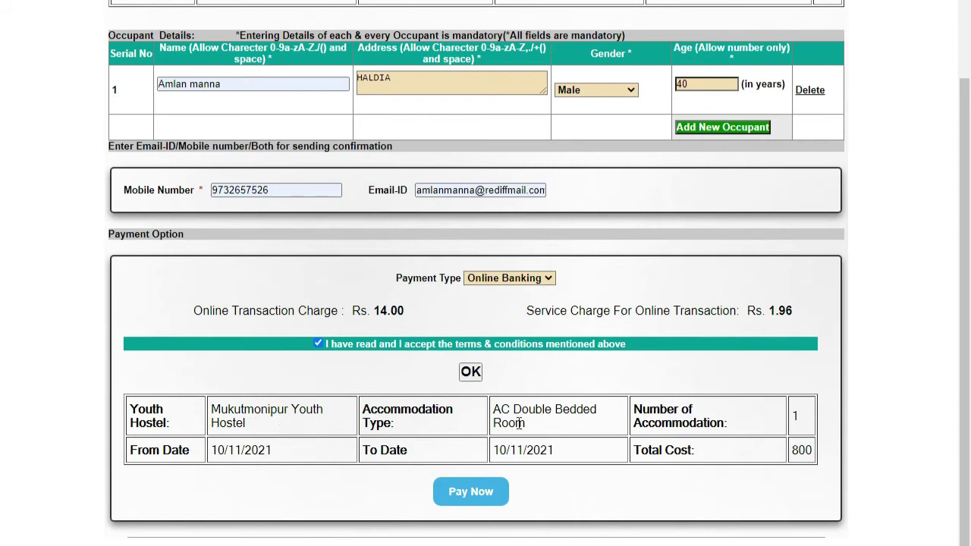
click(483, 495)
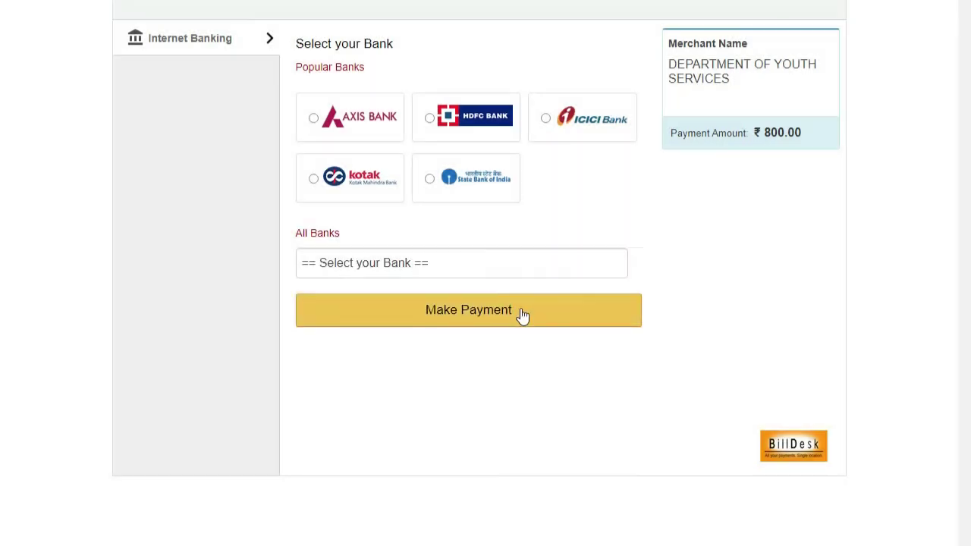
click(430, 181)
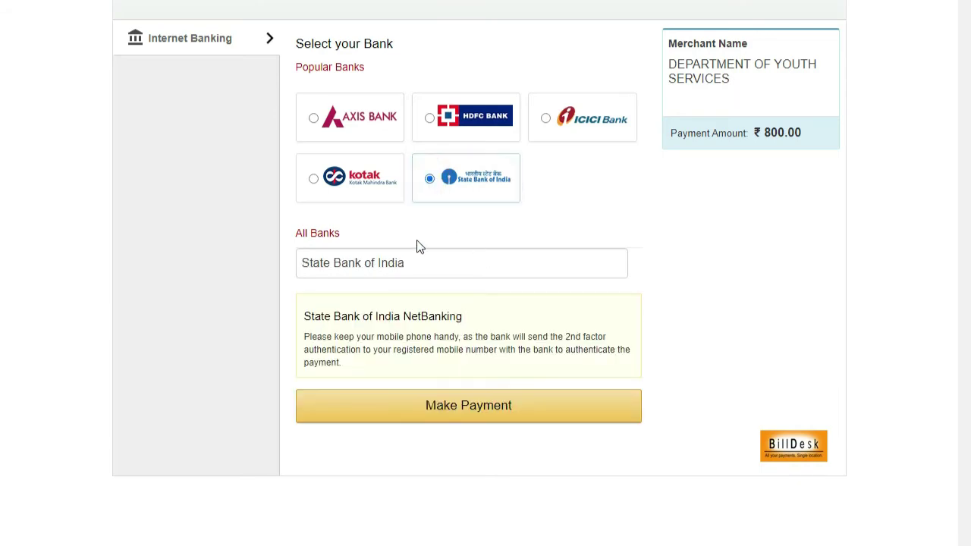